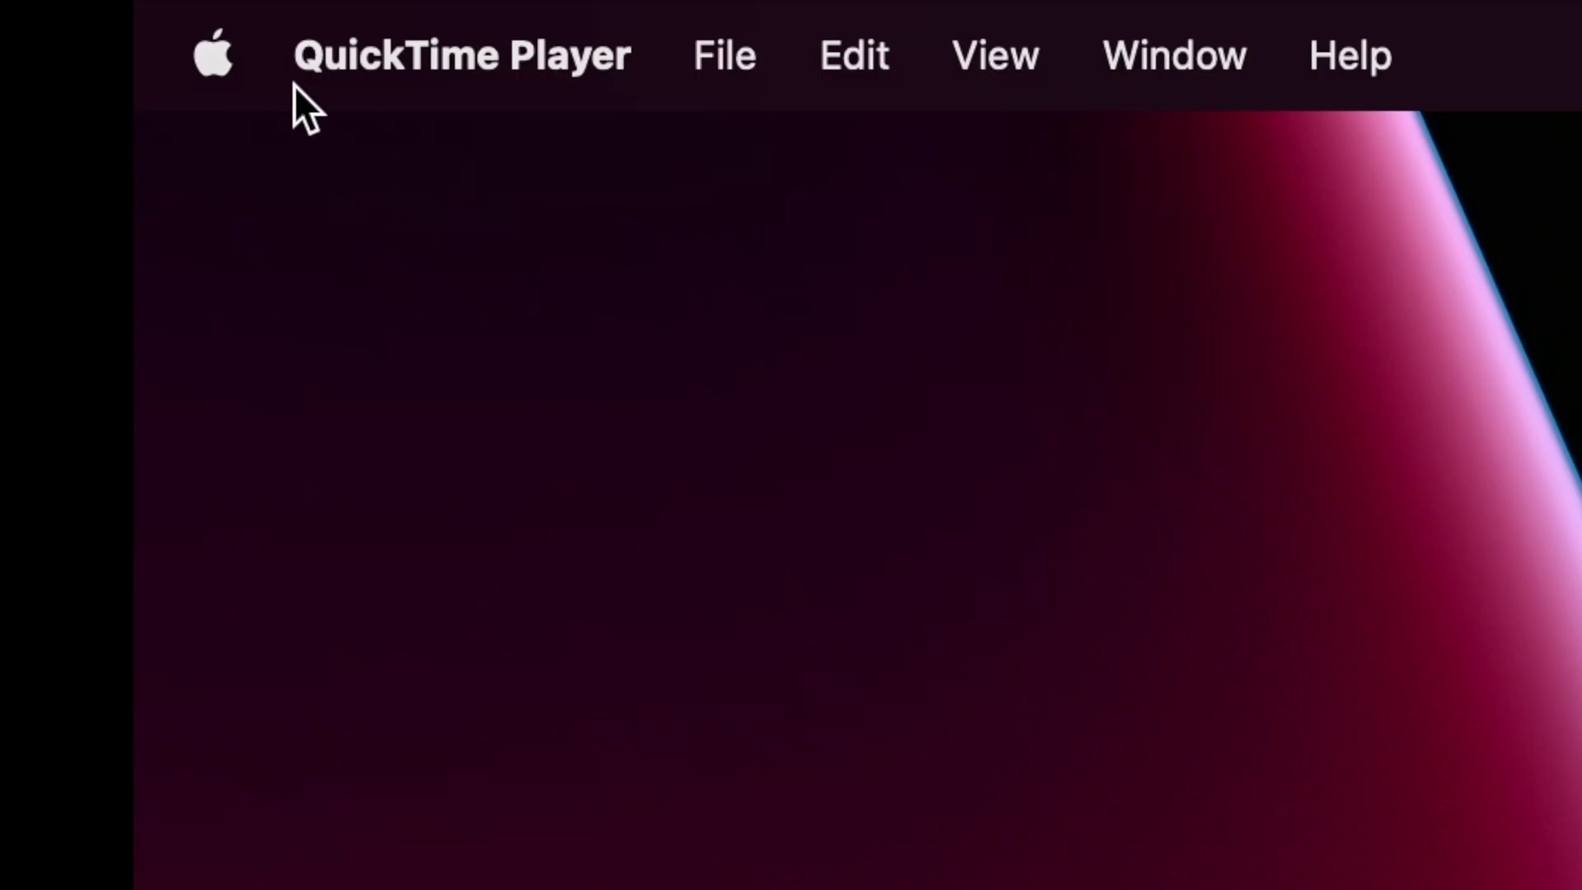
# Open the Apple menu from the menu bar logo
pyautogui.click(213, 66)
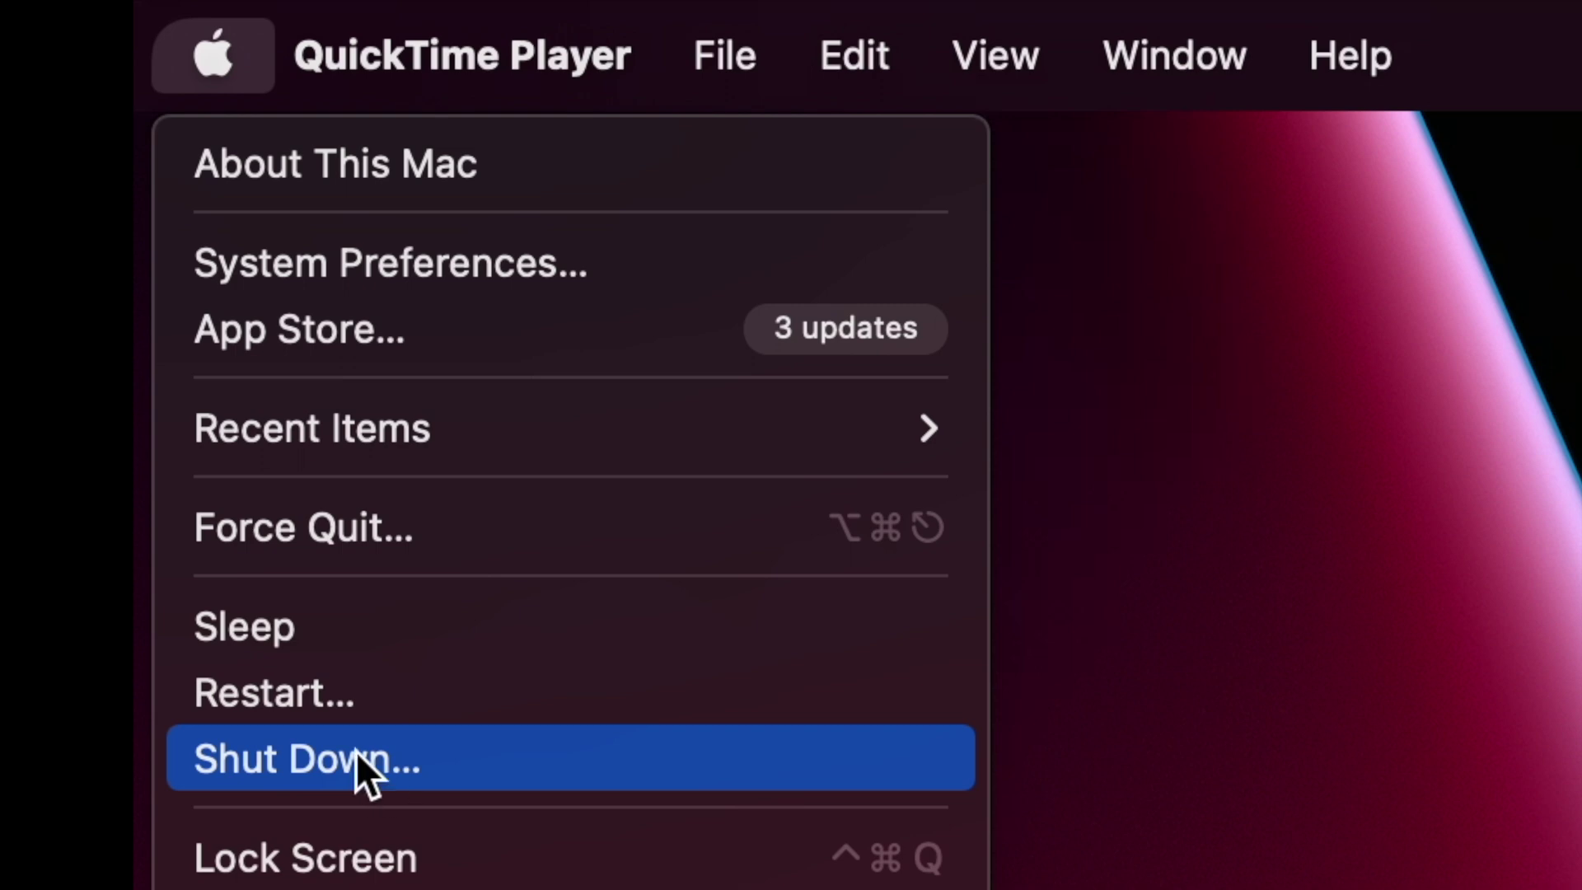
# Choose Shut Down and leave 'Reopen windows when logging back in' enabled
pyautogui.click(467, 758)
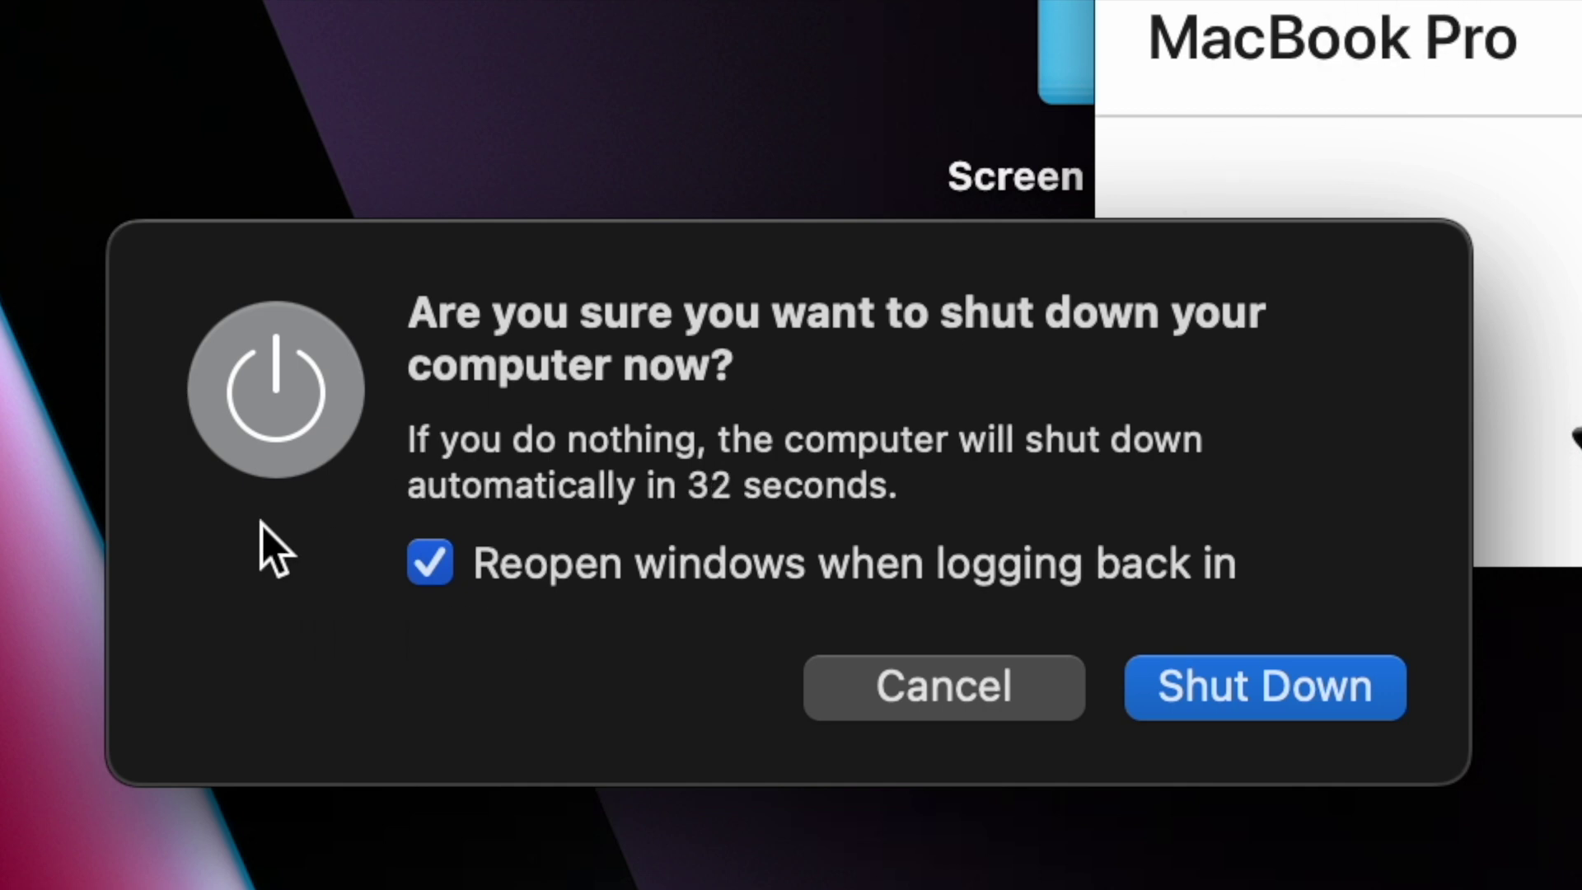
pyautogui.click(439, 562)
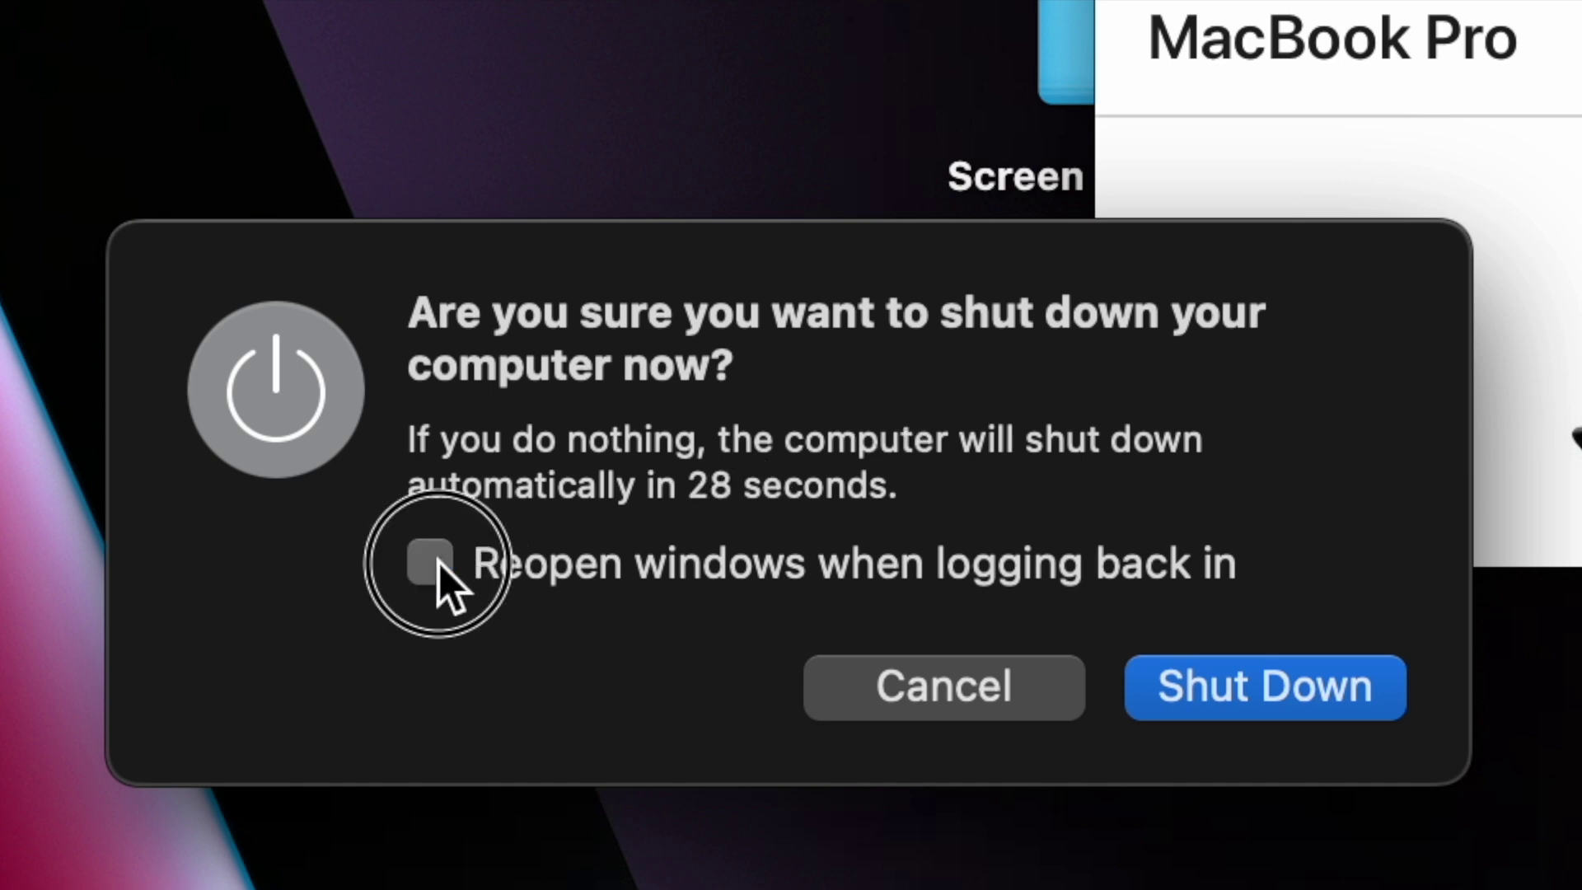
pyautogui.click(430, 562)
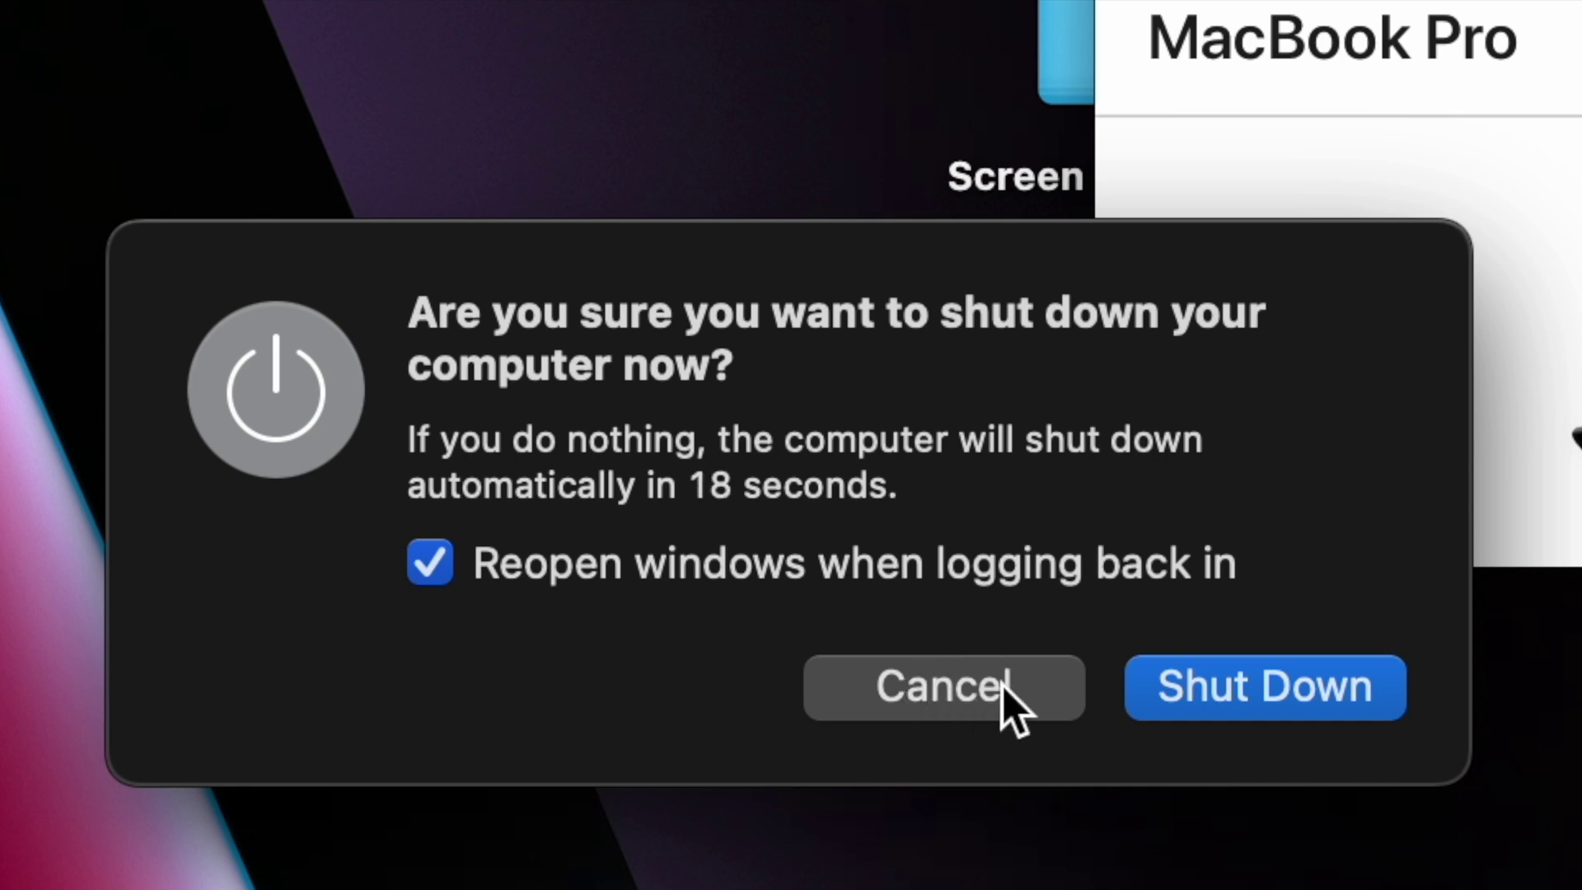
# Cancel the pending shutdown from the confirmation dialog
pyautogui.click(942, 689)
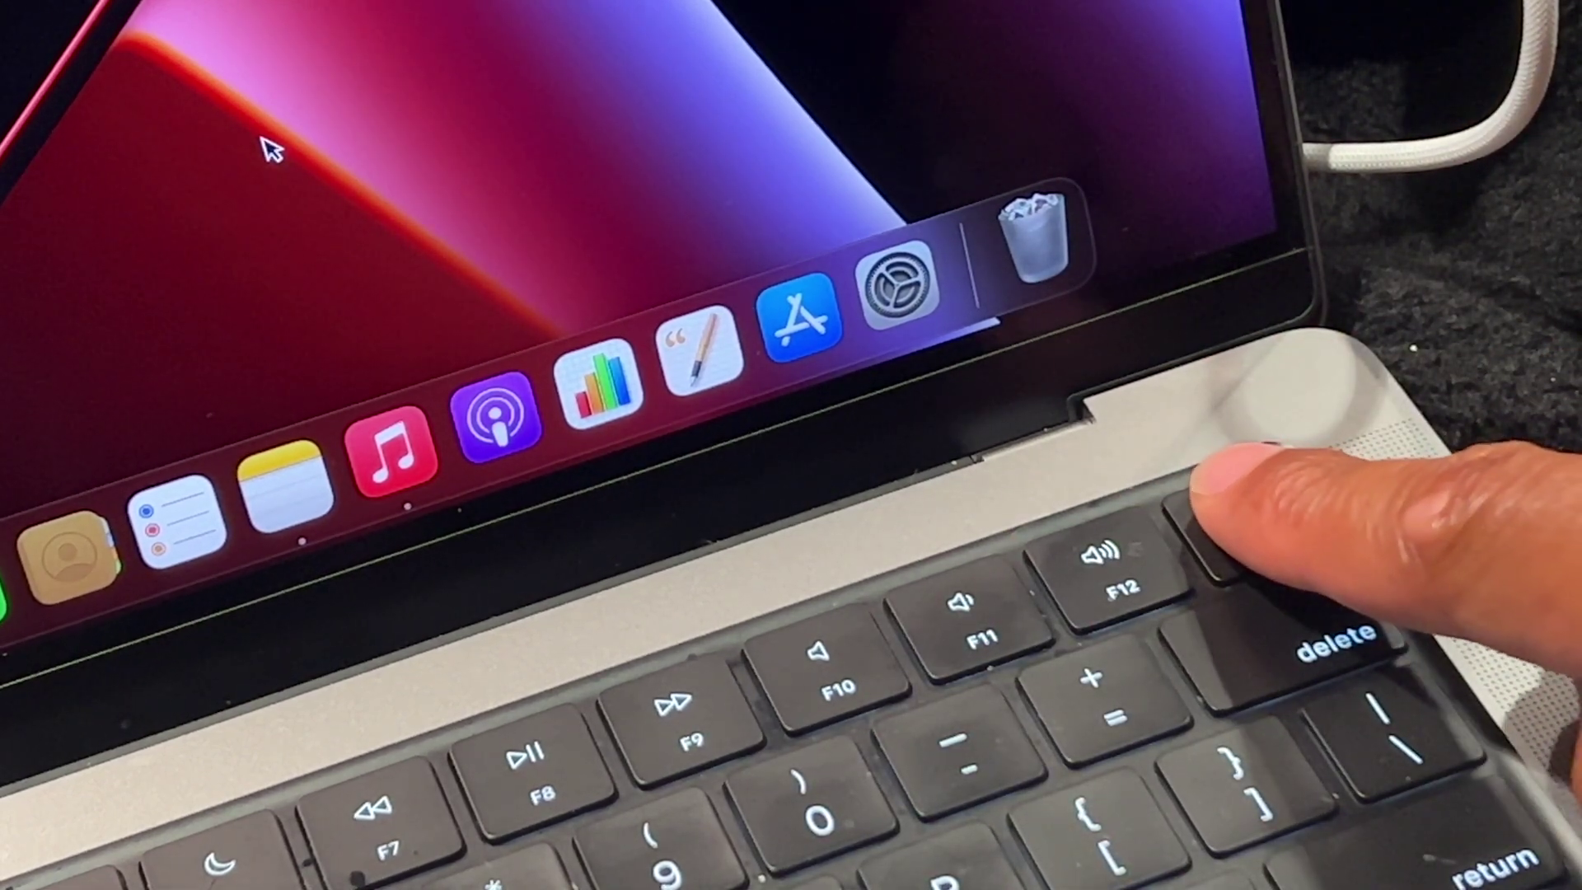
# Hold the Touch ID power button to start shutting down the MacBook
pyautogui.press('XF86PowerOff')
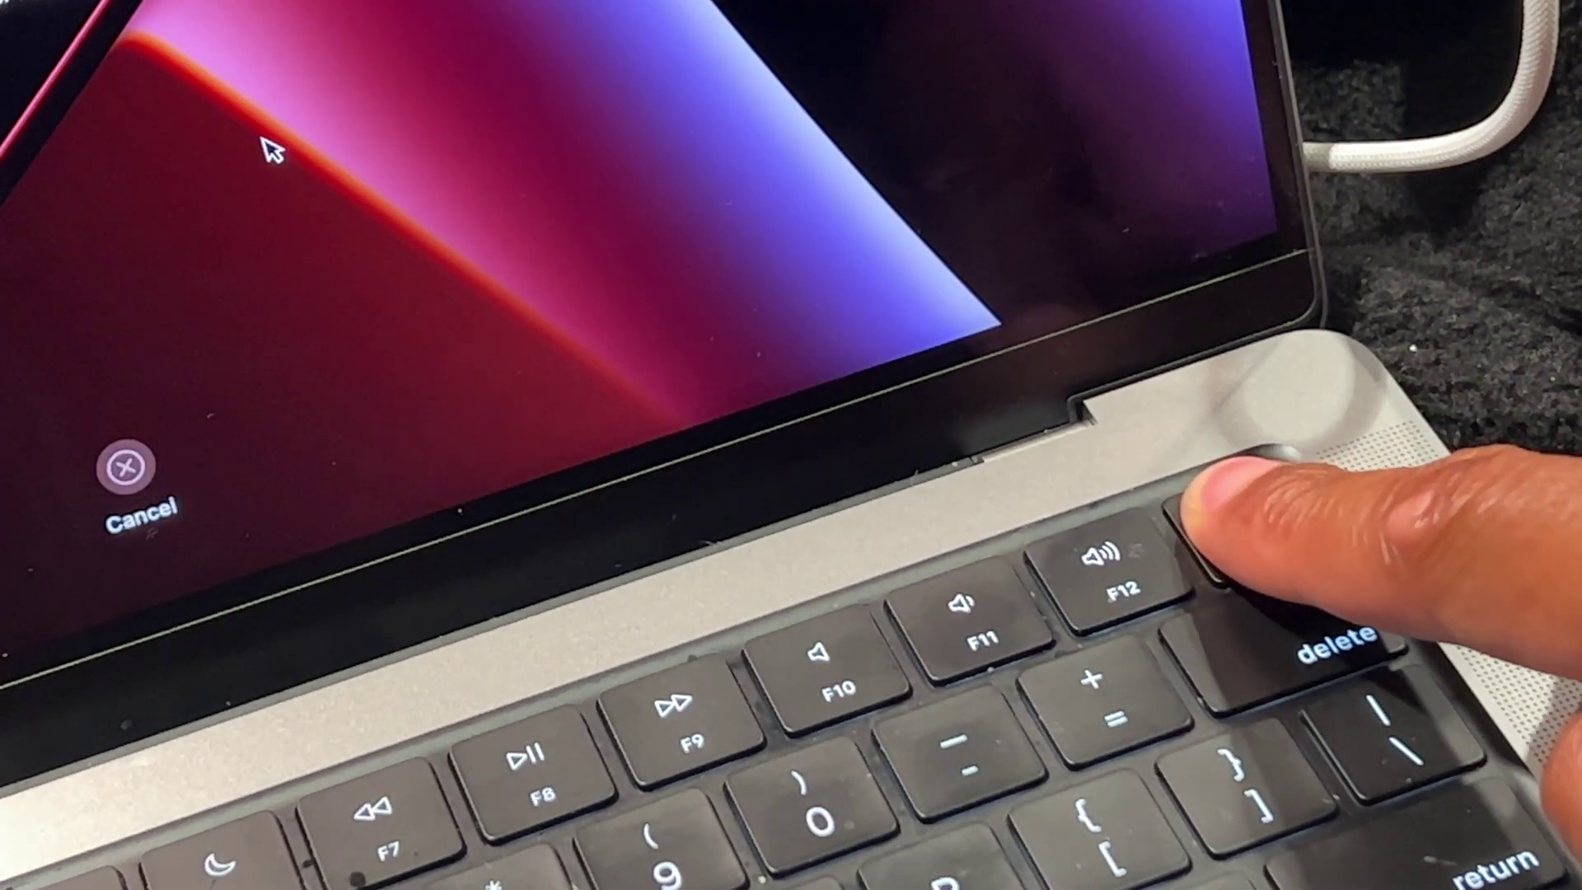